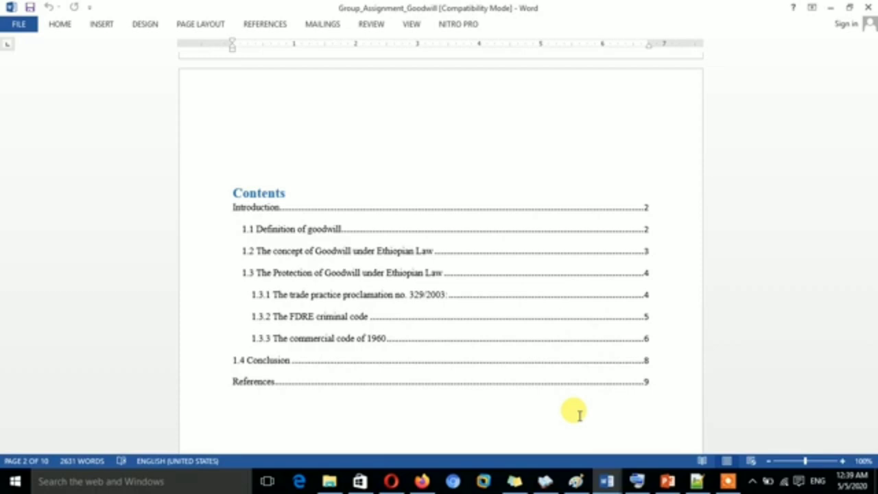
Examine the automatic table of contents on page 2, from the Contents title down to the References entry.
{"action": "left_click_drag", "start_coordinate": [234, 192], "coordinate": [355, 380]}
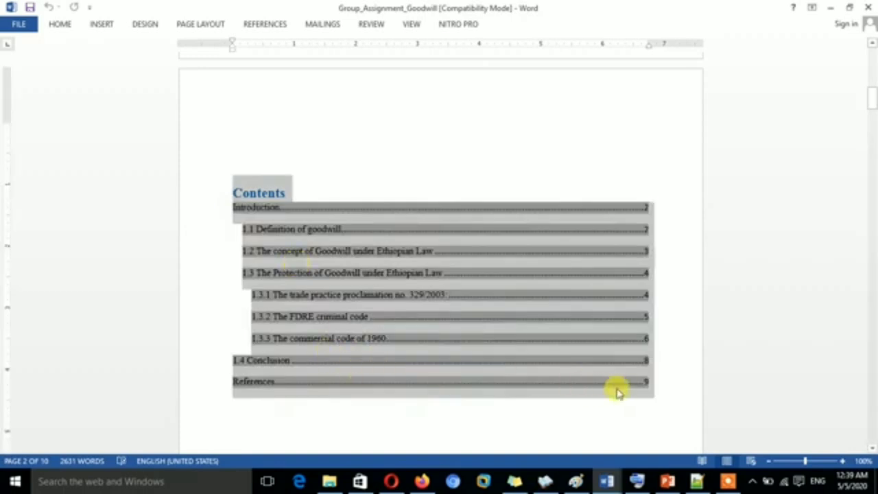
{"action": "left_click", "coordinate": [636, 403]}
{"action": "left_click_drag", "start_coordinate": [656, 394], "coordinate": [229, 180]}
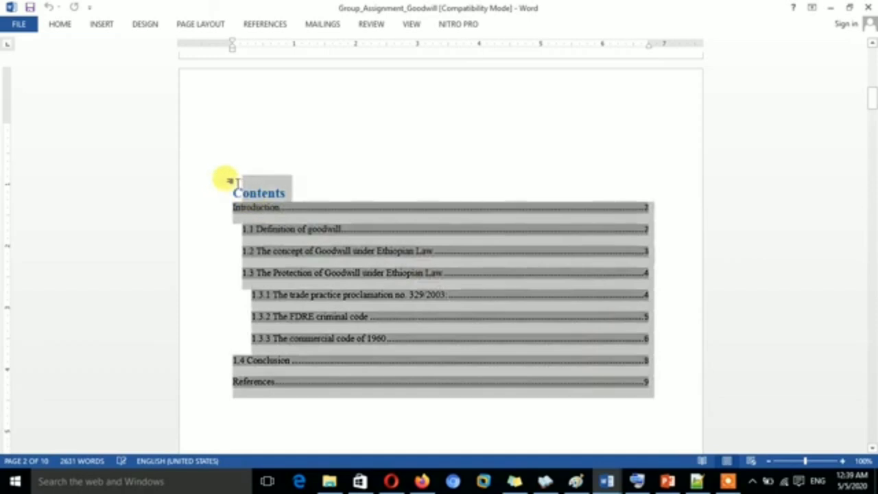
{"action": "left_click", "coordinate": [298, 416]}
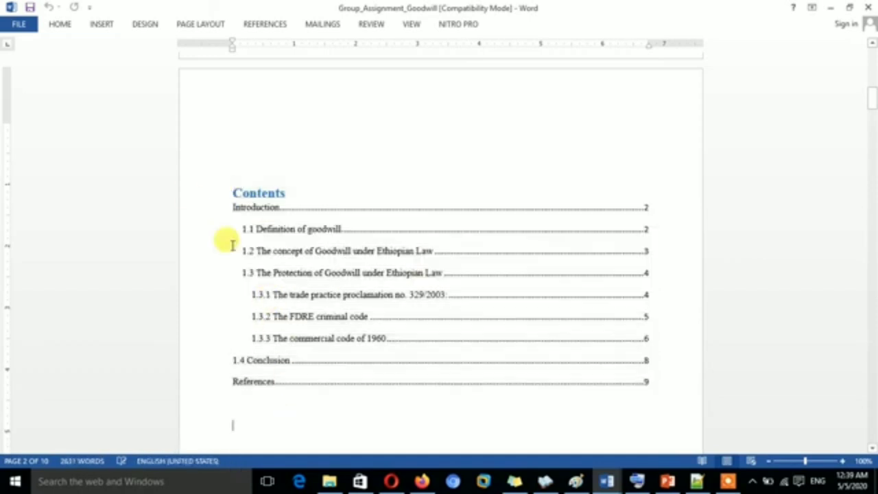
{"action": "left_click_drag", "start_coordinate": [236, 193], "coordinate": [389, 321]}
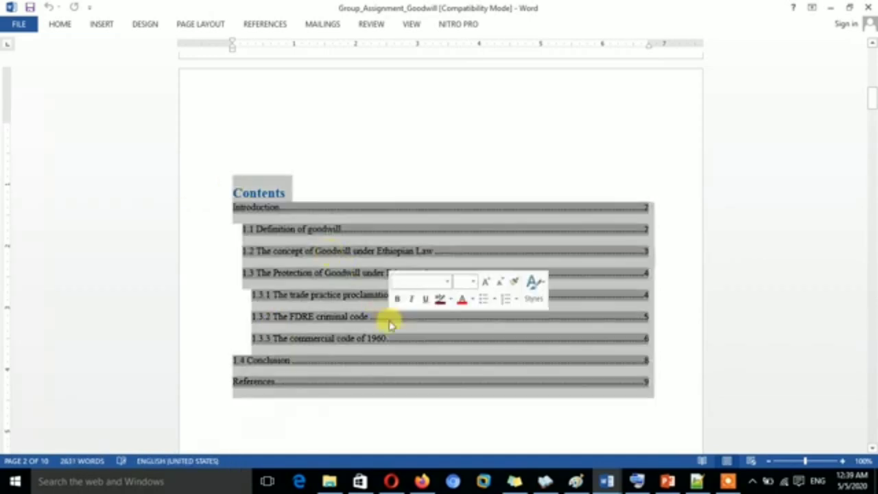
{"action": "left_click", "coordinate": [697, 374]}
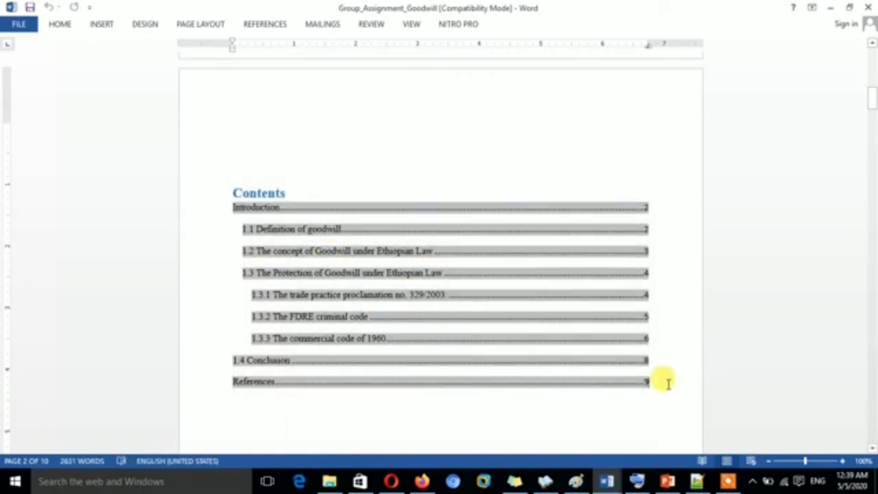
{"action": "left_click", "coordinate": [587, 182]}
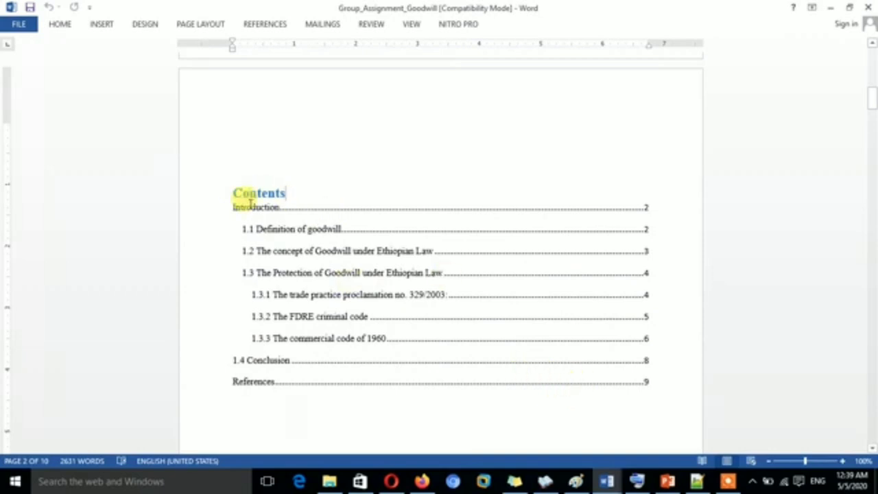
{"action": "left_click_drag", "start_coordinate": [235, 209], "coordinate": [267, 215]}
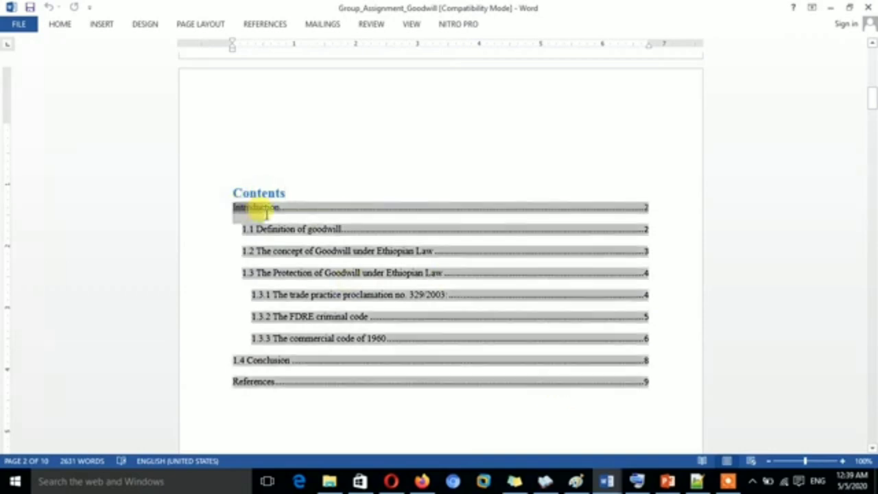
{"action": "left_click", "coordinate": [316, 396]}
{"action": "left_click", "coordinate": [672, 397]}
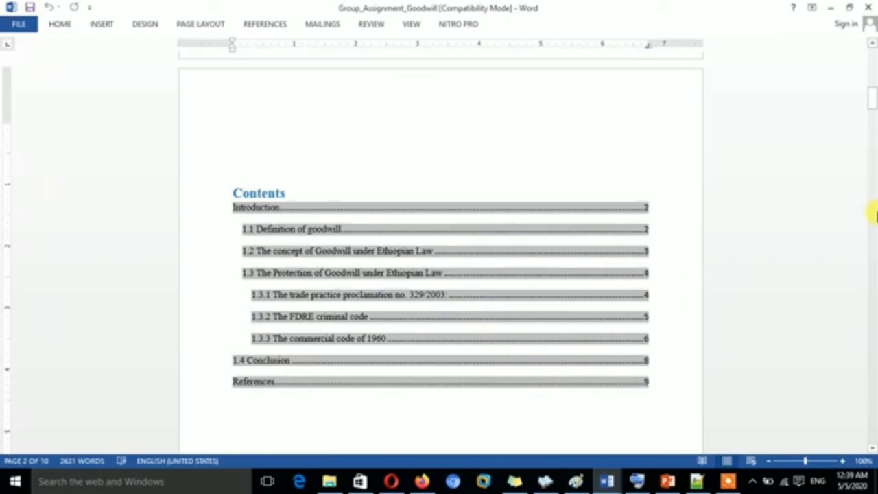
{"action": "left_click", "coordinate": [377, 192]}
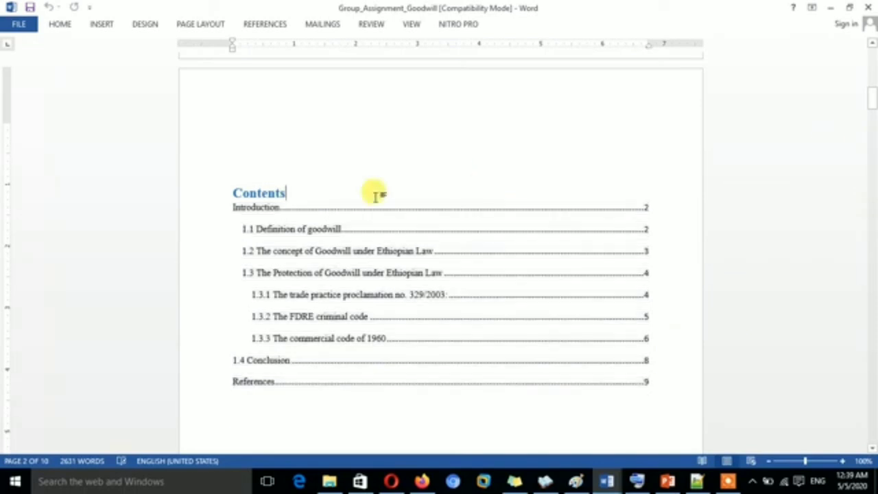
Examine the individual entries in the table of contents, focusing on Introduction and 1.1 Definition of goodwill.
{"action": "left_click", "coordinate": [240, 210]}
{"action": "left_click_drag", "start_coordinate": [241, 212], "coordinate": [343, 232]}
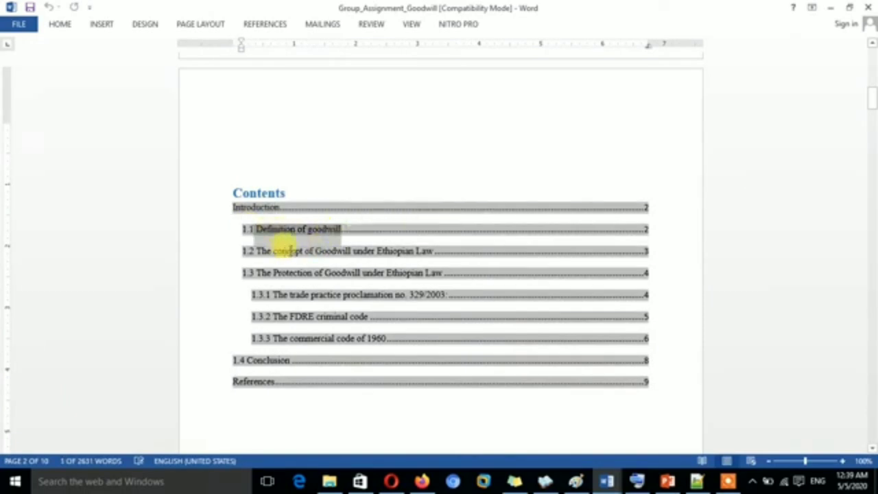
{"action": "left_click_drag", "start_coordinate": [255, 227], "coordinate": [337, 416]}
{"action": "left_click", "coordinate": [346, 414]}
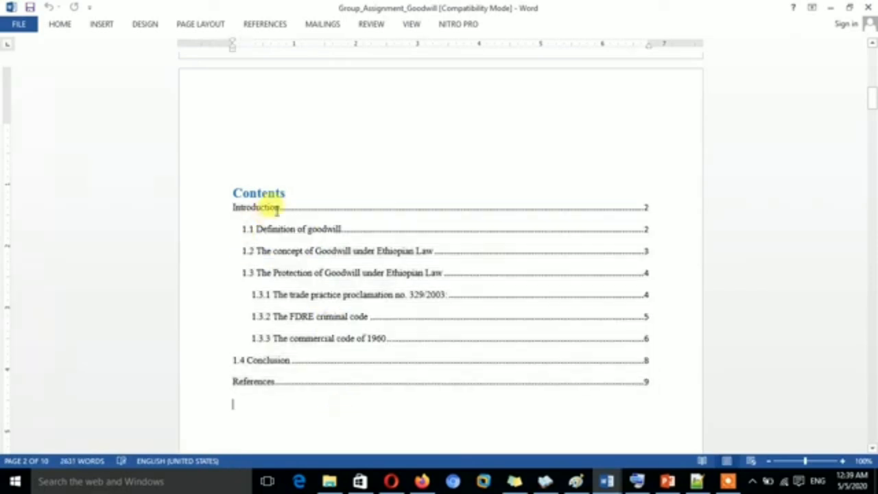
{"action": "left_click_drag", "start_coordinate": [279, 208], "coordinate": [238, 211]}
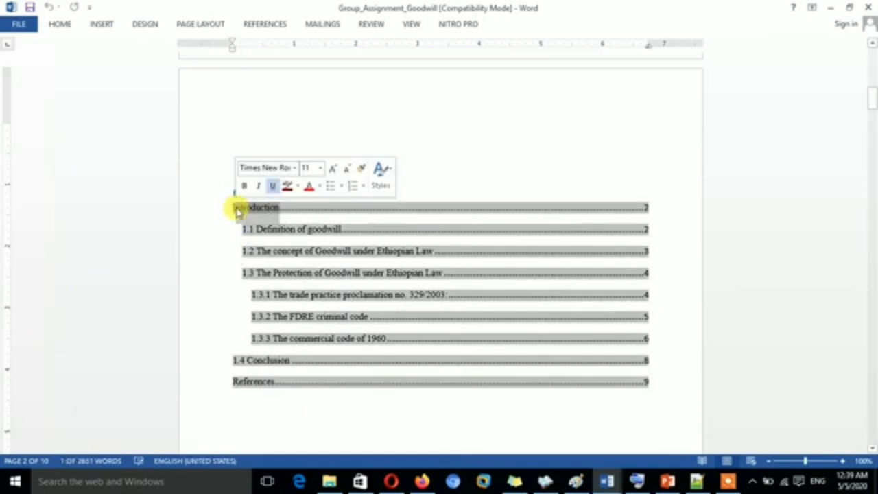
{"action": "left_click", "coordinate": [236, 211]}
{"action": "left_click_drag", "start_coordinate": [241, 209], "coordinate": [279, 216]}
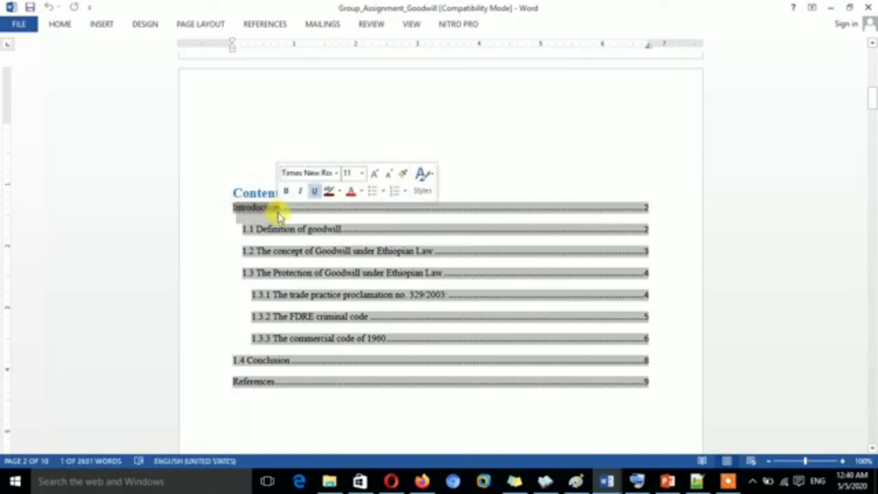
{"action": "left_click", "coordinate": [254, 214]}
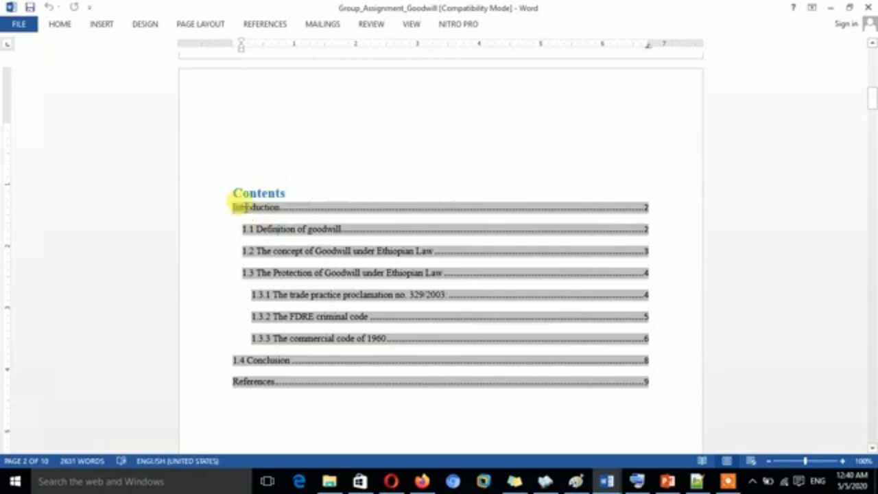
{"action": "left_click_drag", "start_coordinate": [280, 214], "coordinate": [340, 231]}
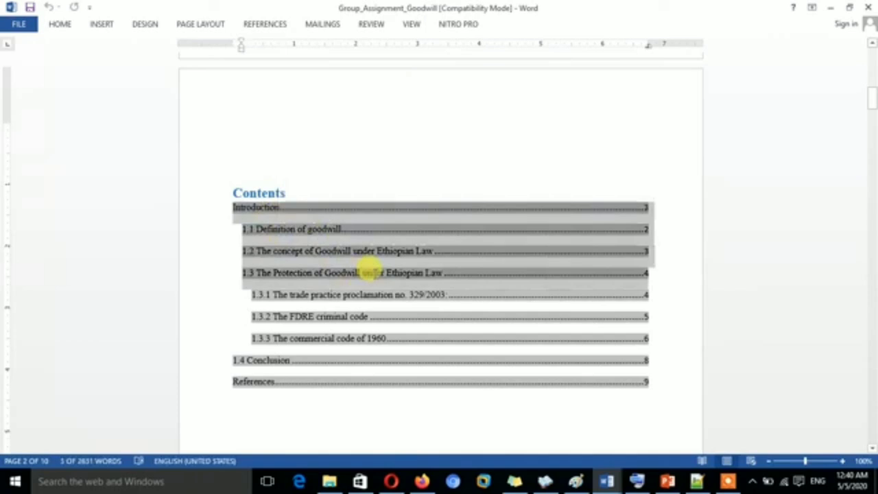
{"action": "left_click", "coordinate": [334, 259]}
Locate the Introduction and 1.1 Definition of goodwill headings in the document body and compare them with the table of contents.
{"action": "left_click_drag", "start_coordinate": [871, 99], "coordinate": [868, 143]}
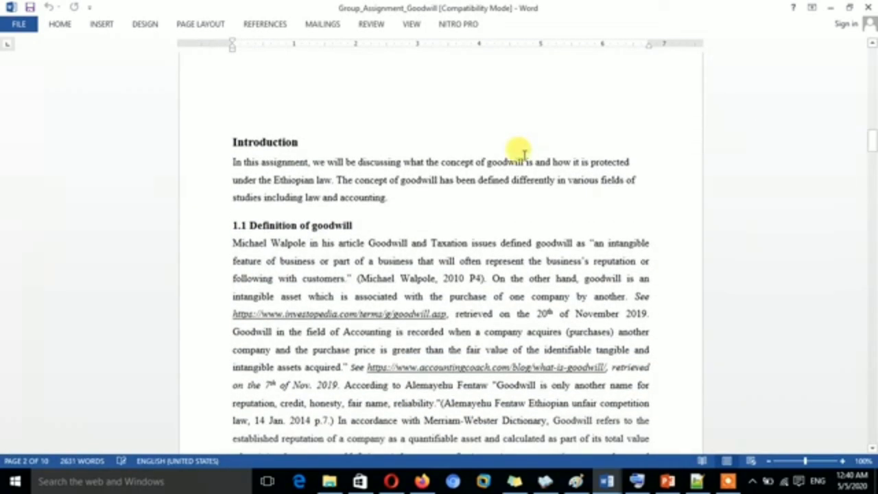
{"action": "double_click", "coordinate": [241, 142]}
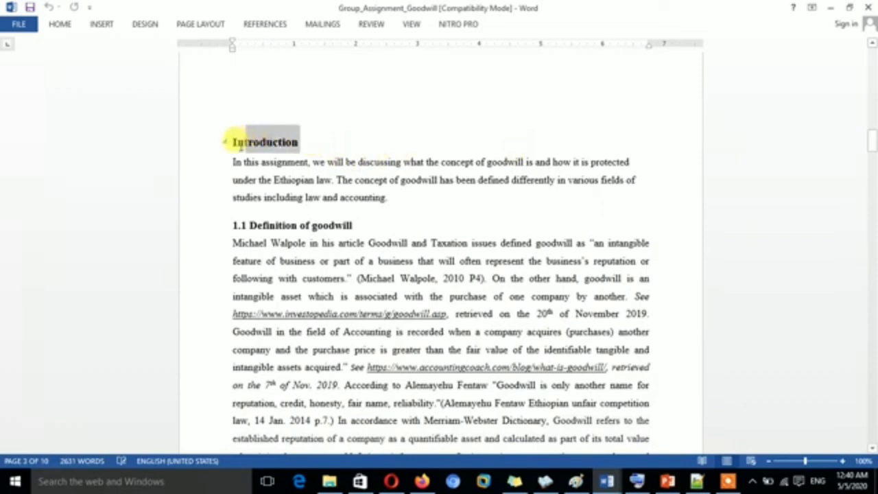
{"action": "left_click_drag", "start_coordinate": [351, 225], "coordinate": [262, 223]}
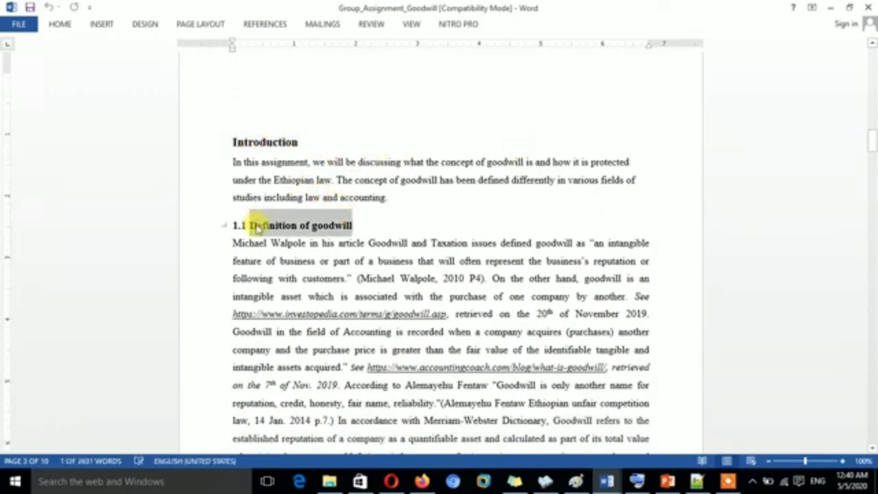
{"action": "mouse_move", "coordinate": [872, 140]}
{"action": "left_mouse_down"}
{"action": "mouse_move", "coordinate": [869, 157]}
{"action": "mouse_move", "coordinate": [871, 130]}
{"action": "mouse_move", "coordinate": [862, 133]}
{"action": "left_mouse_up"}
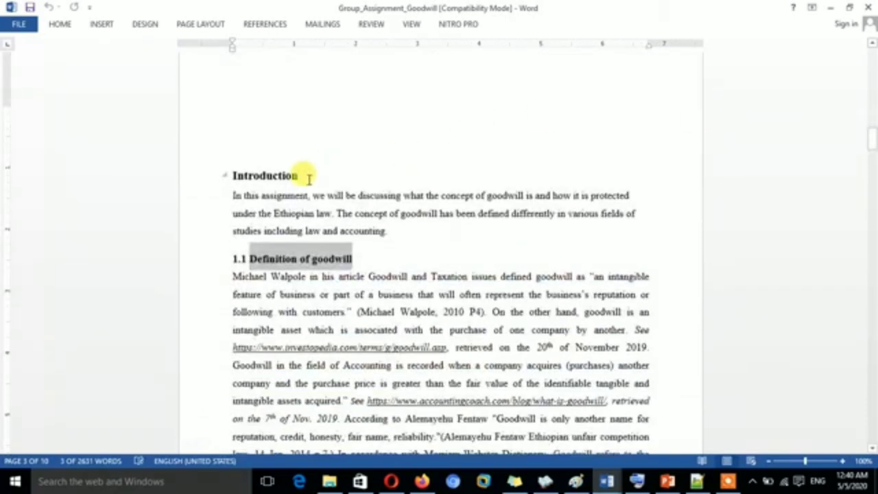
{"action": "left_click_drag", "start_coordinate": [300, 175], "coordinate": [248, 177]}
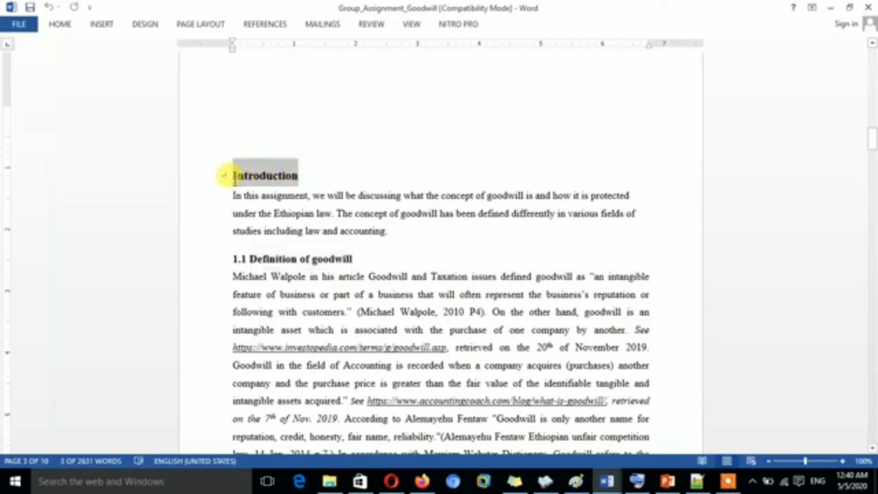
{"action": "left_click", "coordinate": [302, 175]}
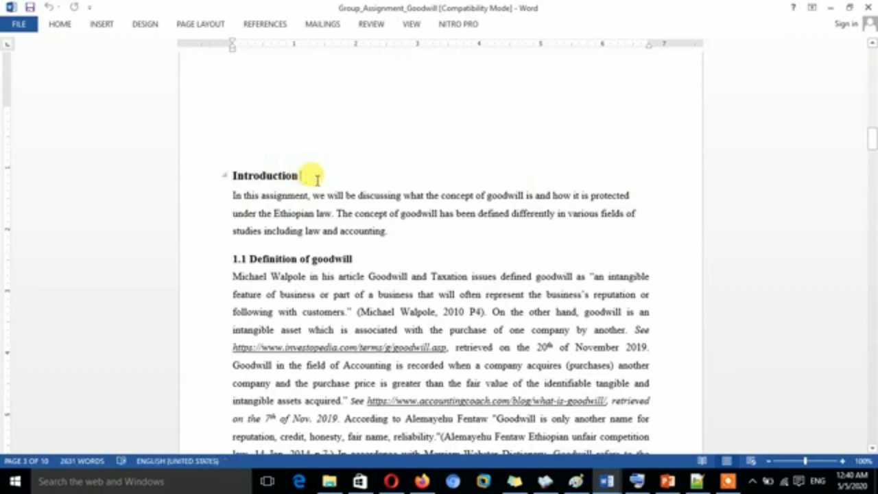
Select the Introduction heading and preview the Heading 1 style on it.
{"action": "left_click_drag", "start_coordinate": [306, 176], "coordinate": [231, 180]}
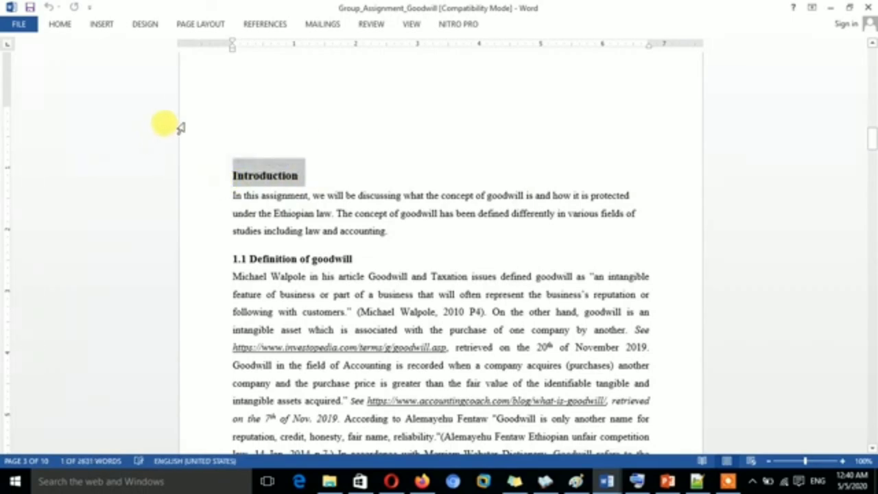
{"action": "left_click", "coordinate": [65, 26]}
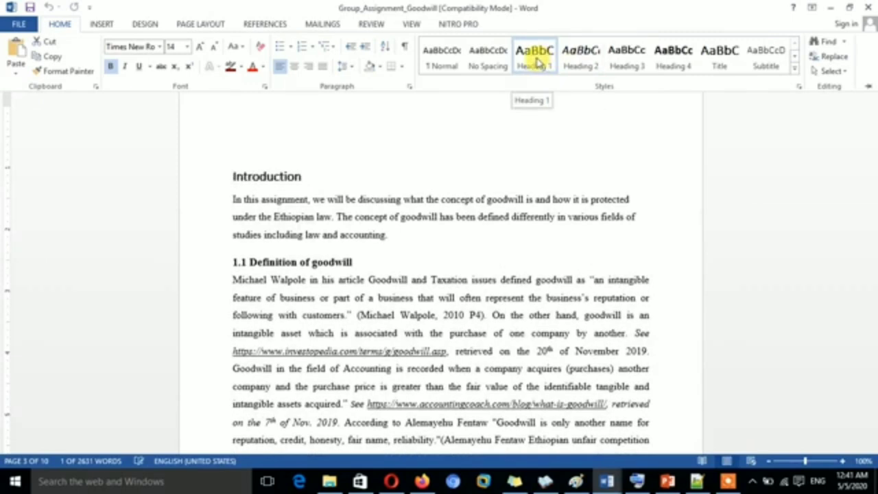
{"action": "left_click", "coordinate": [527, 69]}
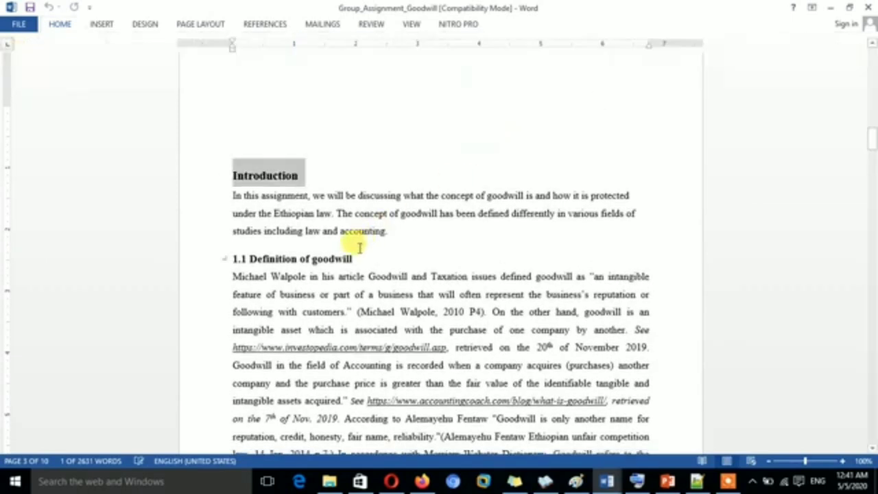
Select the "Definition of goodwill" text in heading 1.1 and preview the heading styles, including Heading 1, on it.
{"action": "left_click_drag", "start_coordinate": [356, 258], "coordinate": [286, 265]}
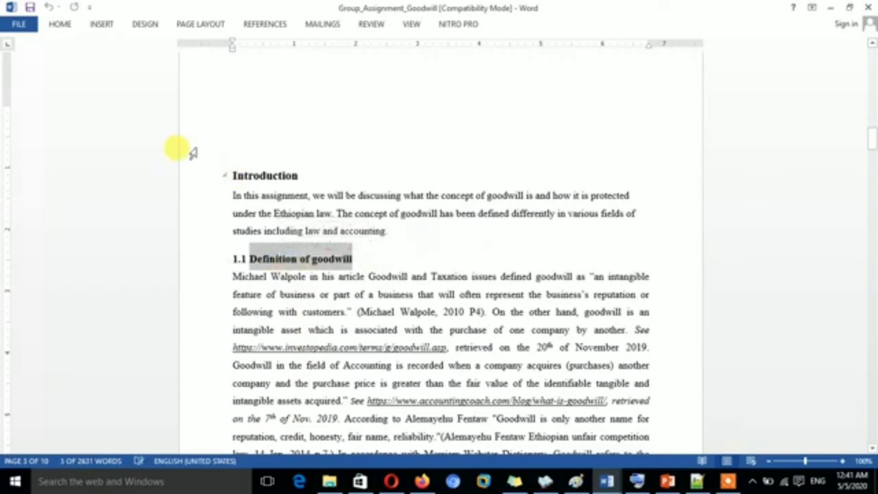
{"action": "left_click", "coordinate": [61, 25]}
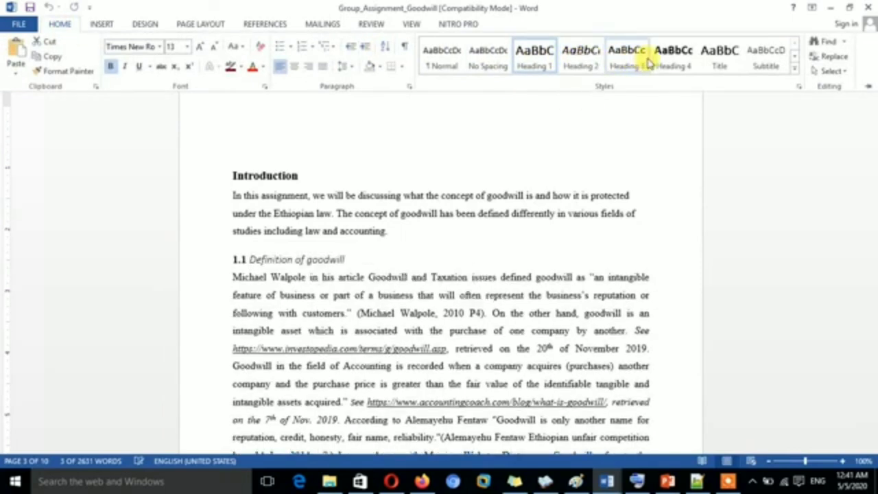
{"action": "left_click", "coordinate": [435, 249]}
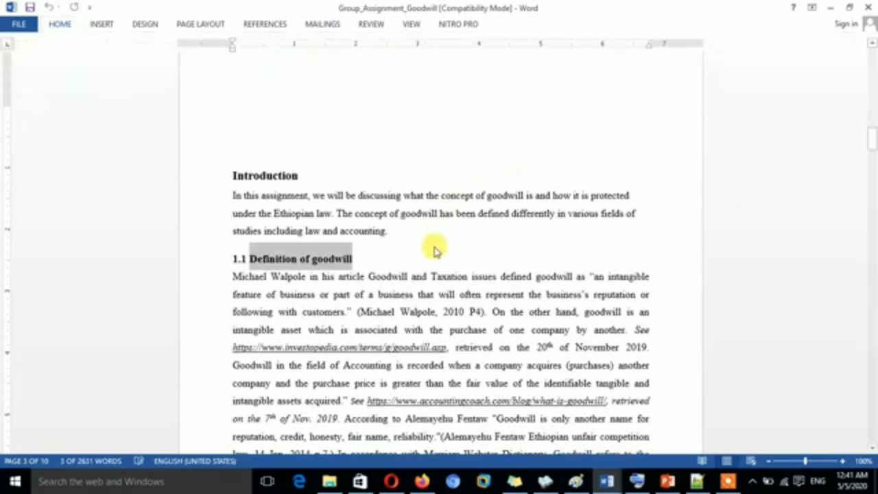
{"action": "left_click", "coordinate": [60, 23]}
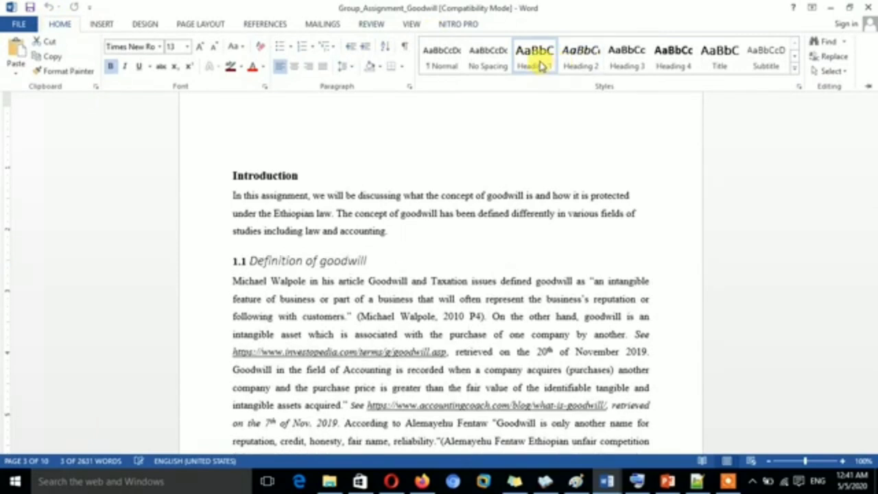
{"action": "left_click", "coordinate": [531, 58]}
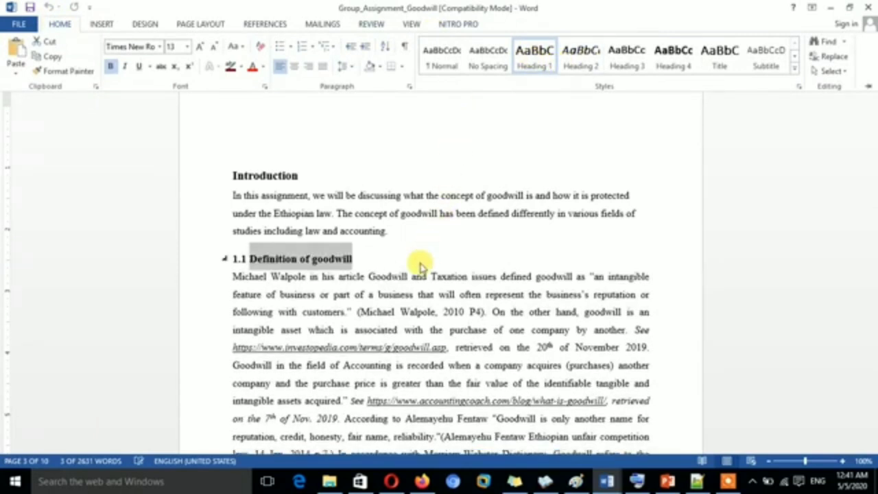
{"action": "left_click", "coordinate": [293, 175]}
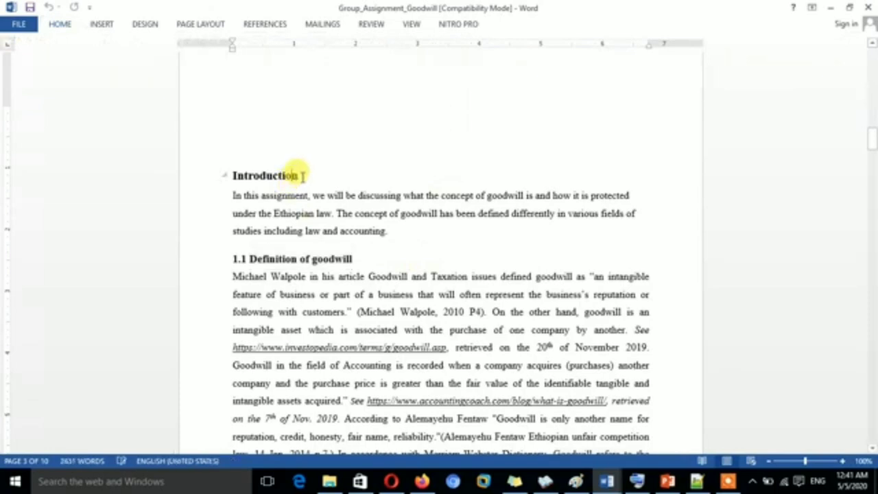
{"action": "left_click", "coordinate": [212, 172]}
Preview the Heading 2 style on the "The concept of Goodwill under Ethiopian Law" heading, and return to the table of contents.
{"action": "left_click_drag", "start_coordinate": [871, 122], "coordinate": [859, 180]}
{"action": "left_click_drag", "start_coordinate": [453, 153], "coordinate": [249, 152]}
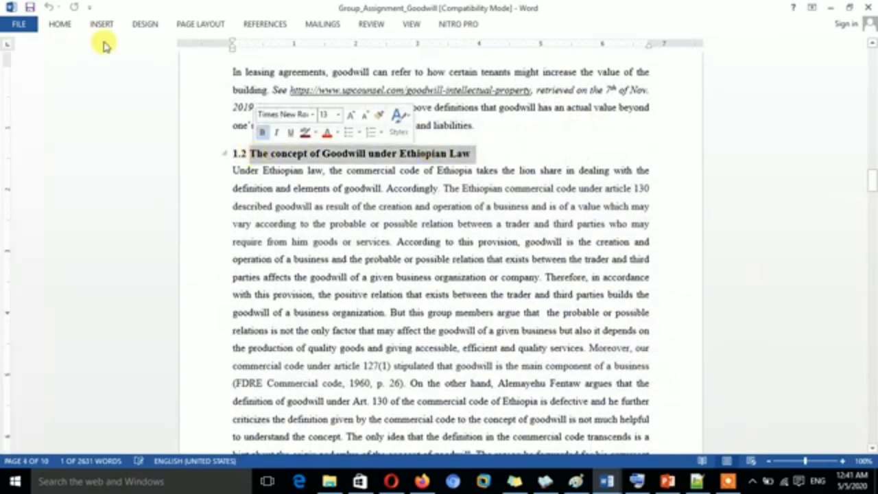
{"action": "left_click", "coordinate": [61, 24]}
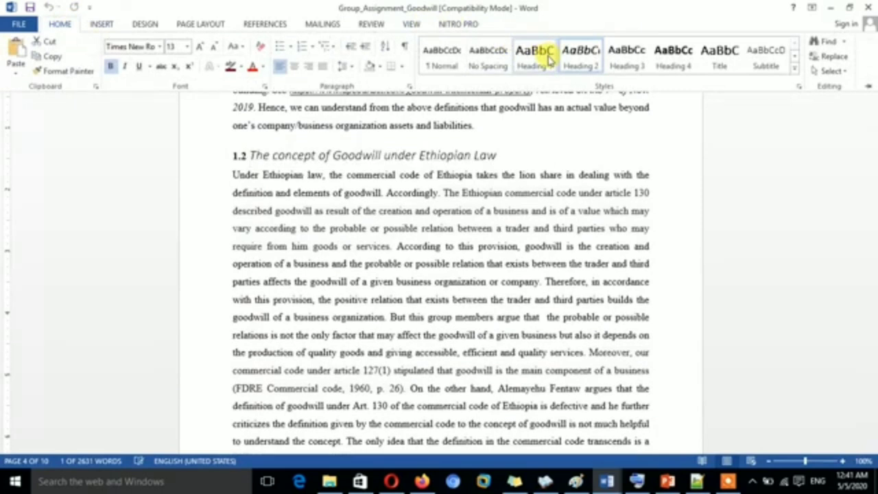
{"action": "left_click", "coordinate": [581, 63]}
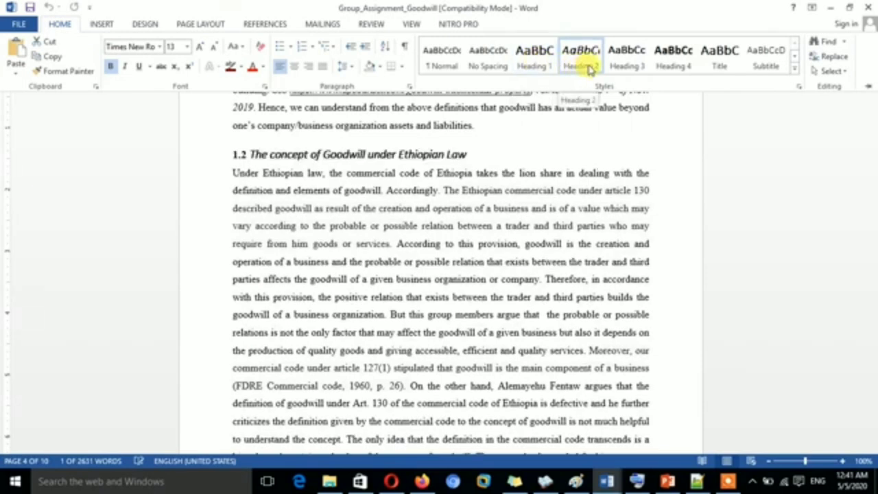
{"action": "left_click", "coordinate": [539, 143]}
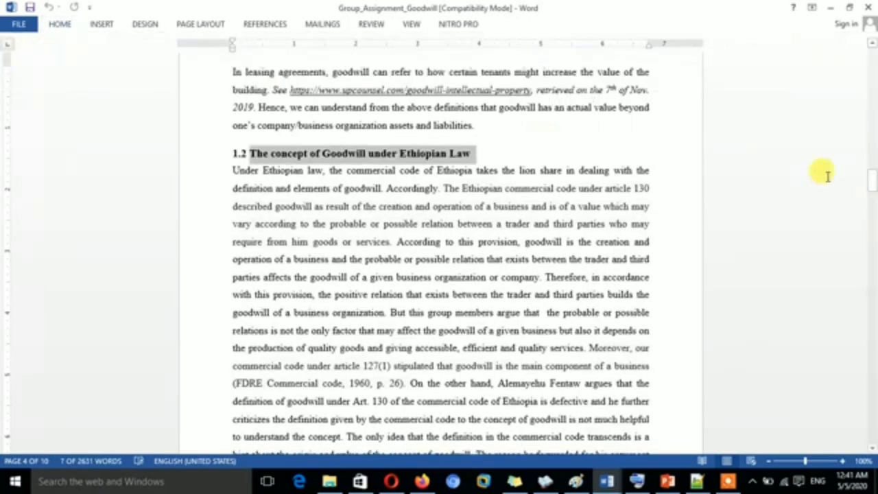
{"action": "left_click", "coordinate": [562, 137]}
{"action": "left_click_drag", "start_coordinate": [873, 179], "coordinate": [869, 105]}
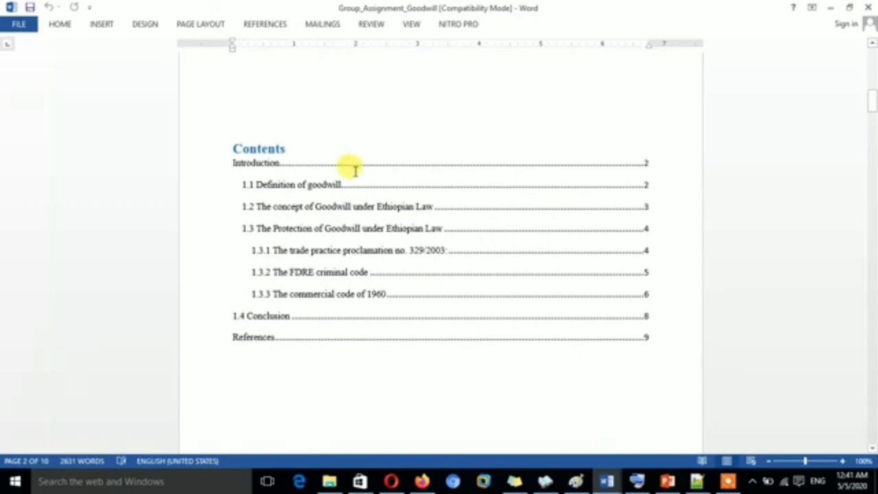
Insert a built-in Automatic Table 1 table of contents on the empty line above the existing Contents heading.
{"action": "left_click", "coordinate": [279, 113]}
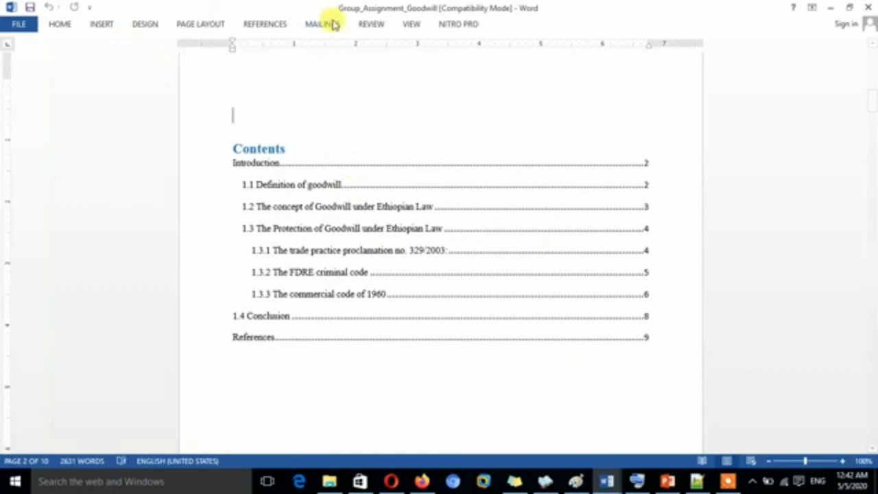
{"action": "left_click", "coordinate": [281, 26]}
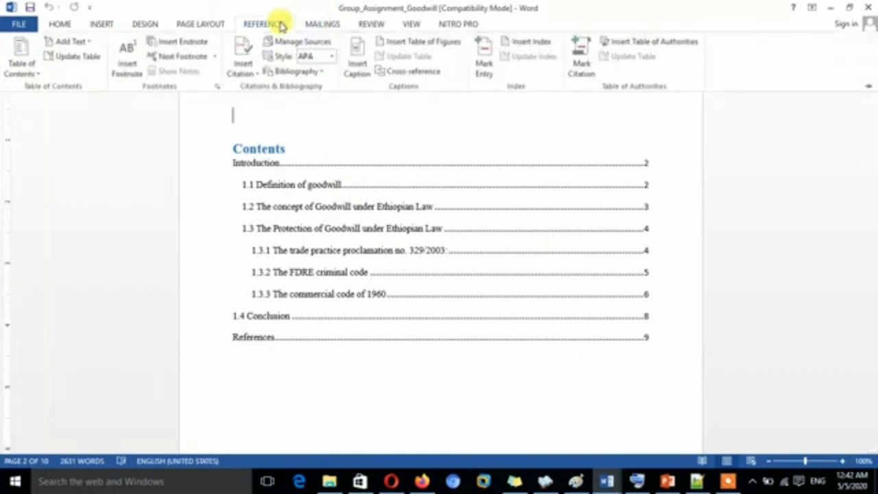
{"action": "left_click", "coordinate": [34, 70]}
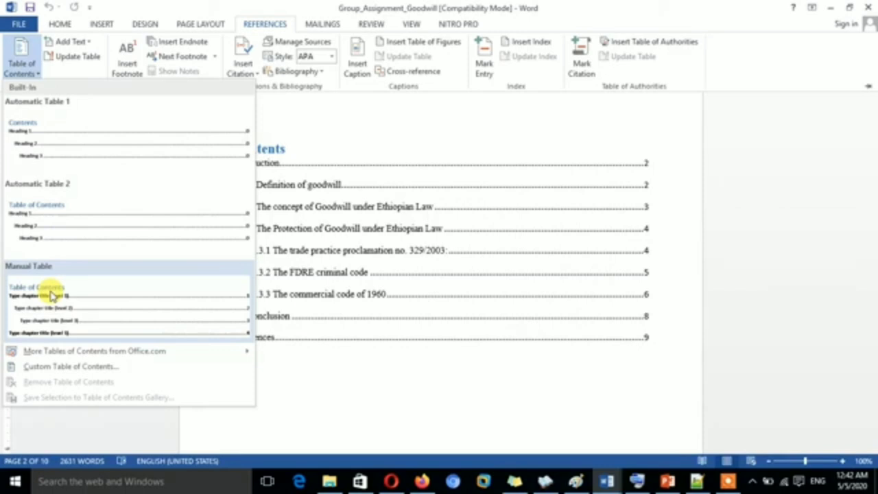
{"action": "left_click", "coordinate": [69, 151]}
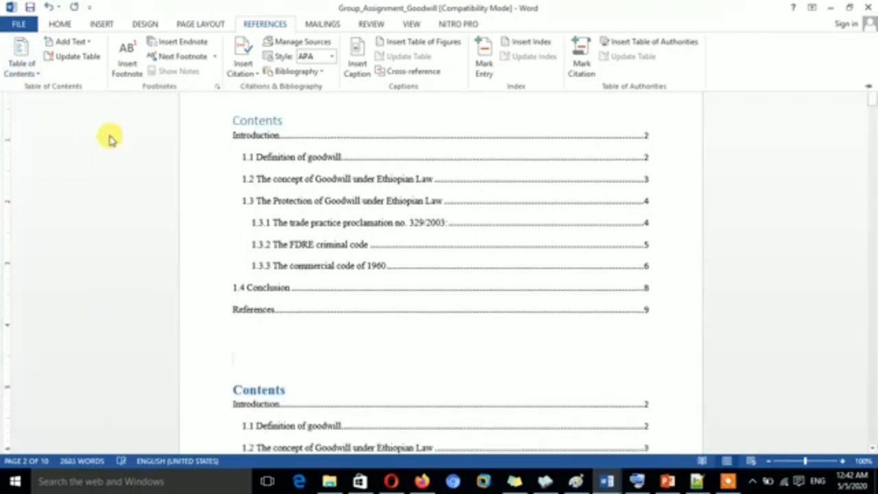
Highlight the newly inserted table of contents from its References entry up to its Contents title, and clear the selection.
{"action": "left_click", "coordinate": [228, 120]}
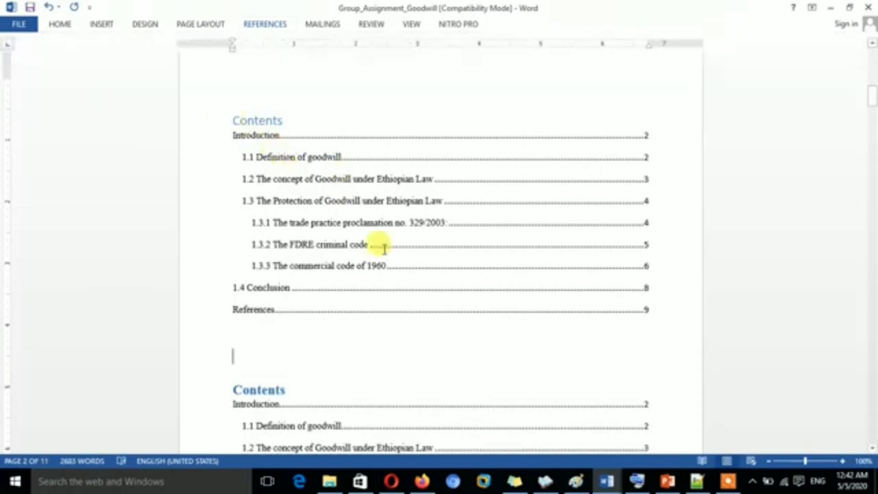
{"action": "mouse_move", "coordinate": [655, 311]}
{"action": "left_mouse_down"}
{"action": "mouse_move", "coordinate": [314, 171]}
{"action": "mouse_move", "coordinate": [229, 121]}
{"action": "mouse_move", "coordinate": [237, 128]}
{"action": "left_mouse_up"}
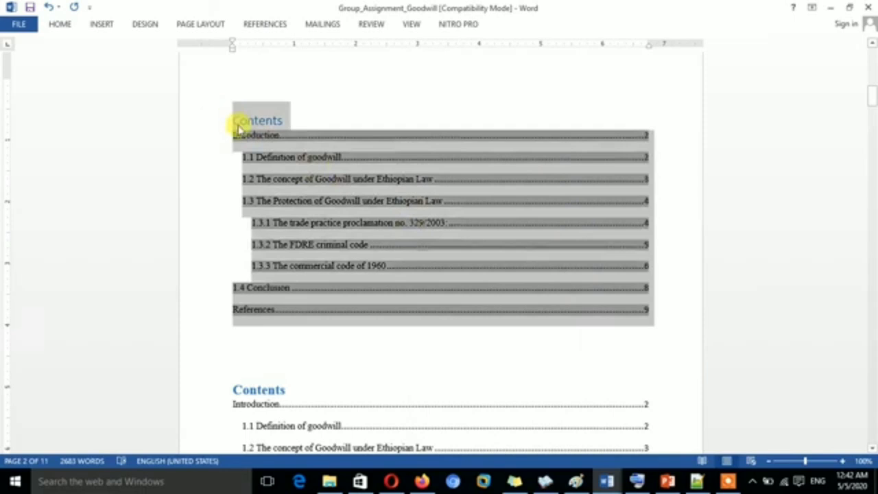
{"action": "left_click", "coordinate": [445, 336]}
Update the field of the original, lower table of contents with the option to update page numbers only.
{"action": "mouse_move", "coordinate": [872, 94]}
{"action": "left_mouse_down"}
{"action": "mouse_move", "coordinate": [857, 164]}
{"action": "mouse_move", "coordinate": [862, 69]}
{"action": "mouse_move", "coordinate": [856, 92]}
{"action": "left_mouse_up"}
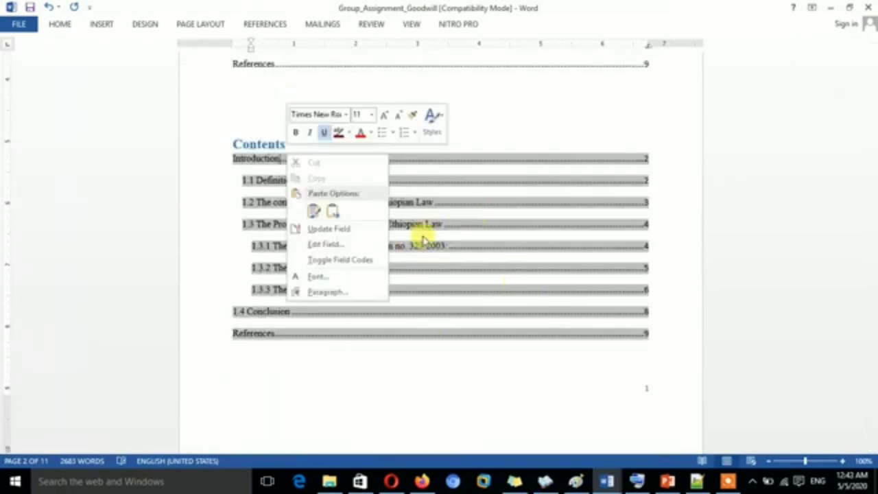
{"action": "key", "text": "Escape"}
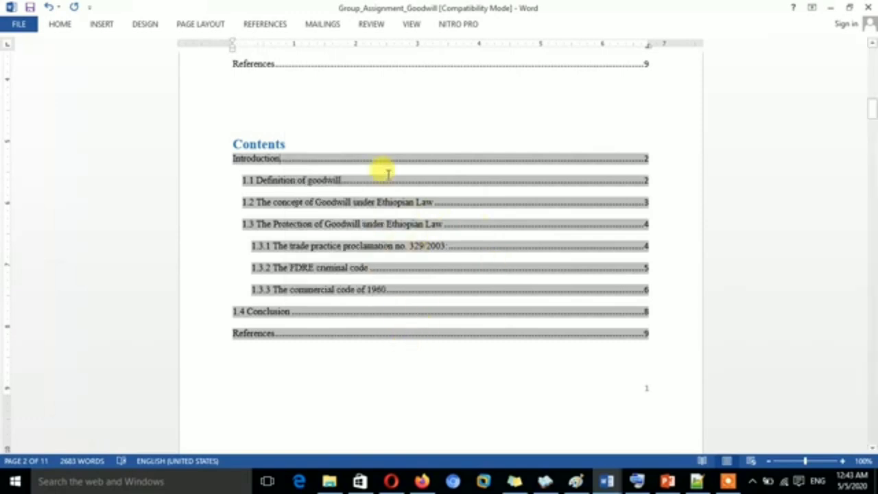
{"action": "right_click", "coordinate": [387, 173]}
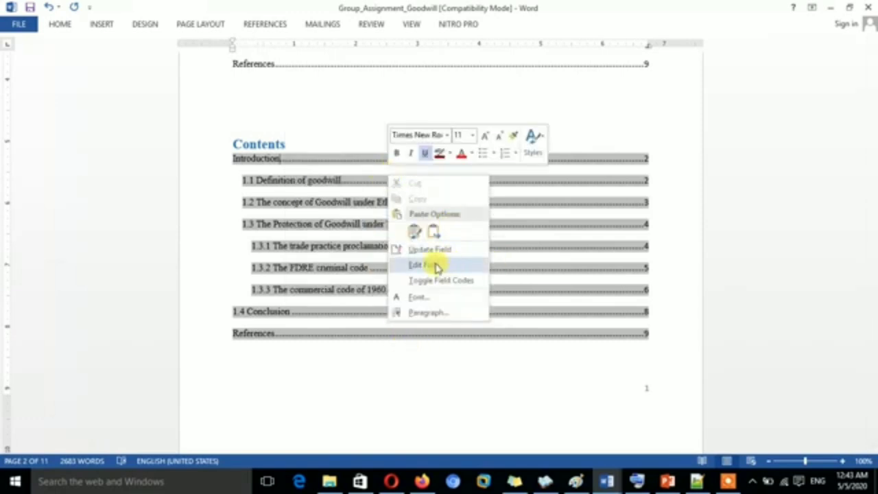
{"action": "left_click", "coordinate": [453, 250]}
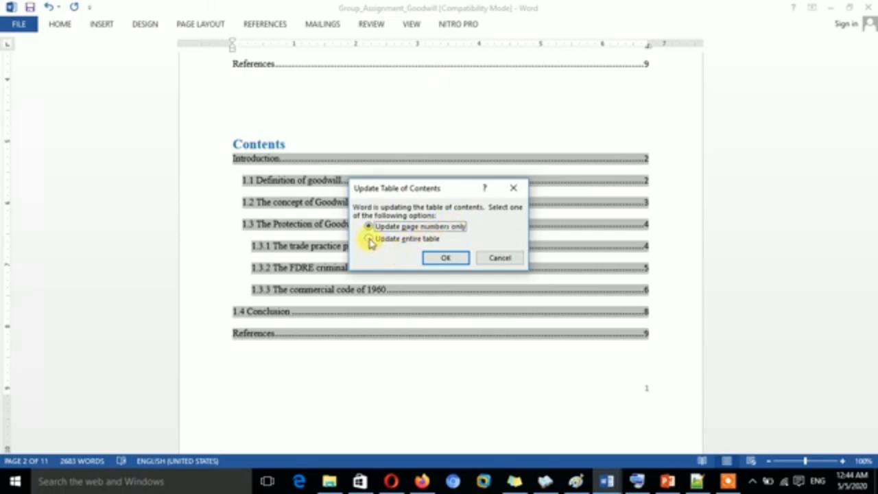
{"action": "left_click", "coordinate": [439, 258]}
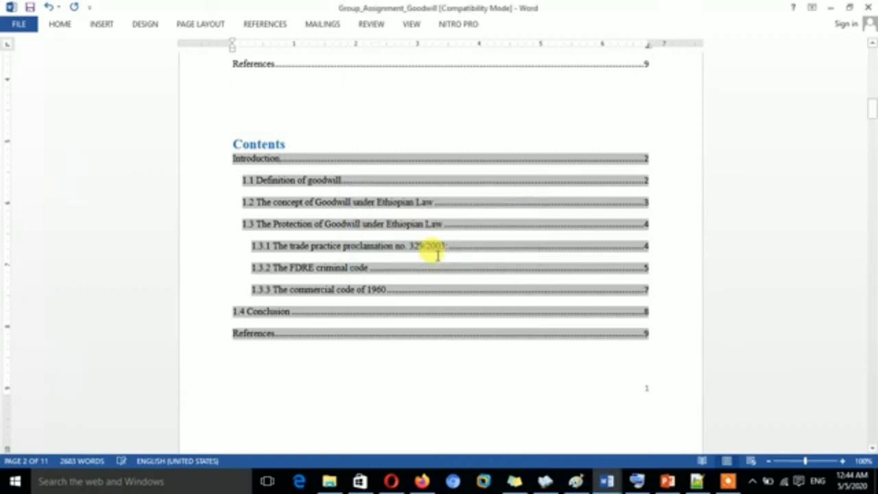